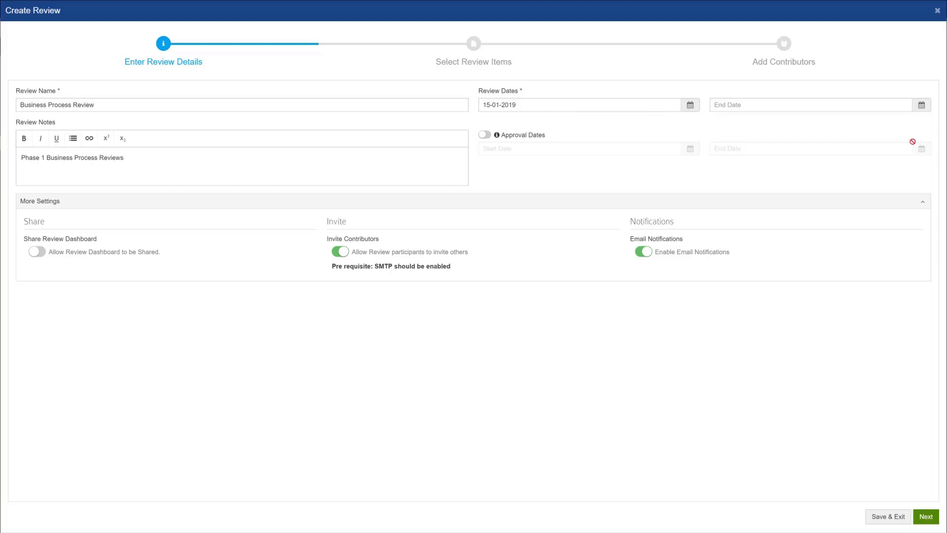
Set the review end date to 29-01-2019 and allow the review dashboard to be shared
{"action": "left_click", "coordinate": [922, 103]}
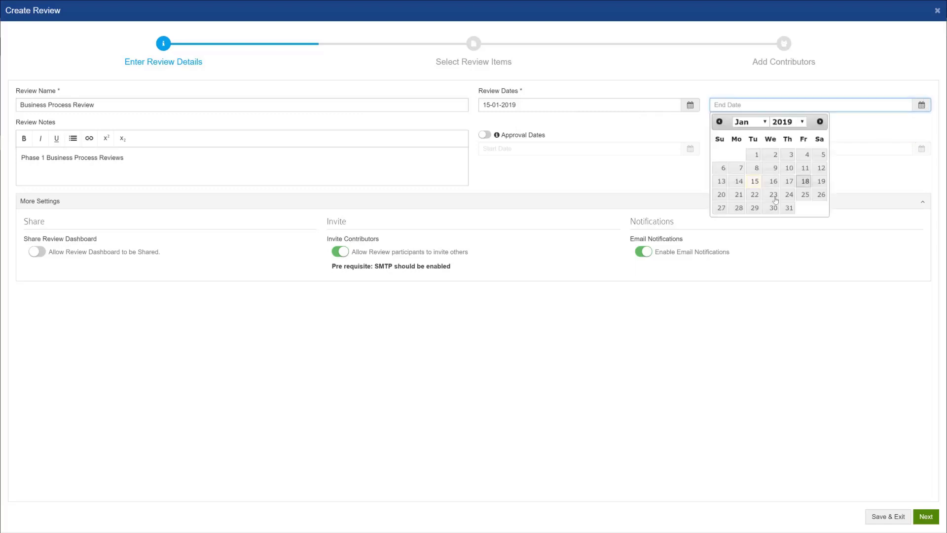
{"action": "left_click", "coordinate": [755, 207]}
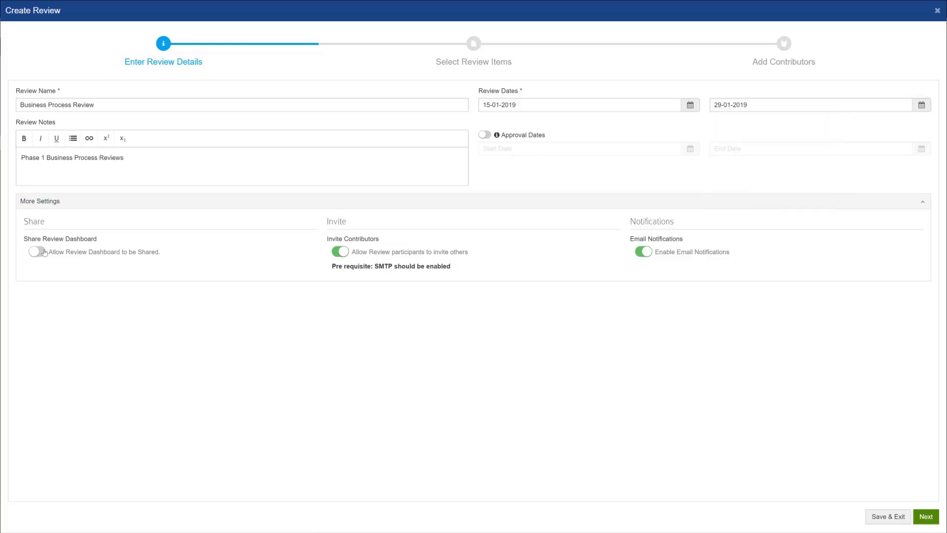
{"action": "left_click", "coordinate": [44, 252]}
Add Deploy Resources to the review items alongside Payments, Launch Product and Plan Development
{"action": "left_click", "coordinate": [926, 516]}
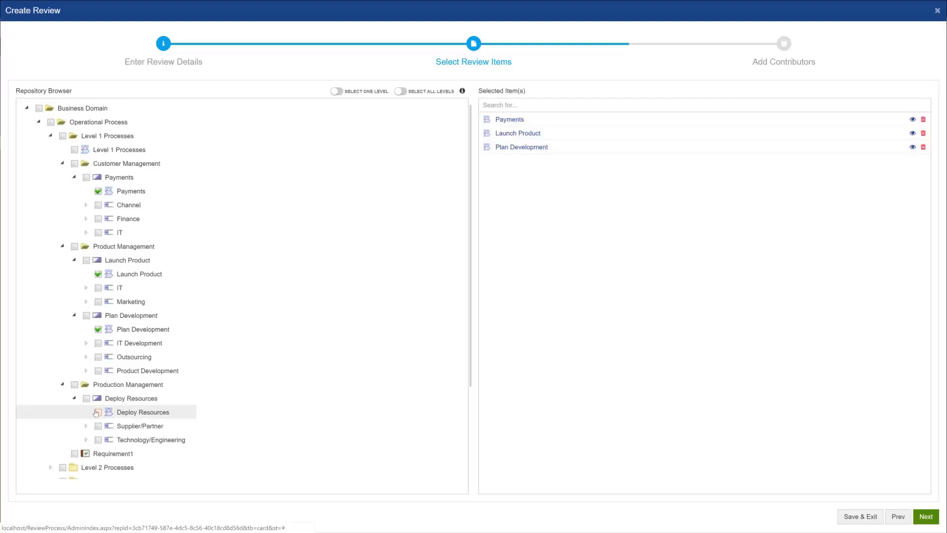
{"action": "left_click", "coordinate": [97, 413]}
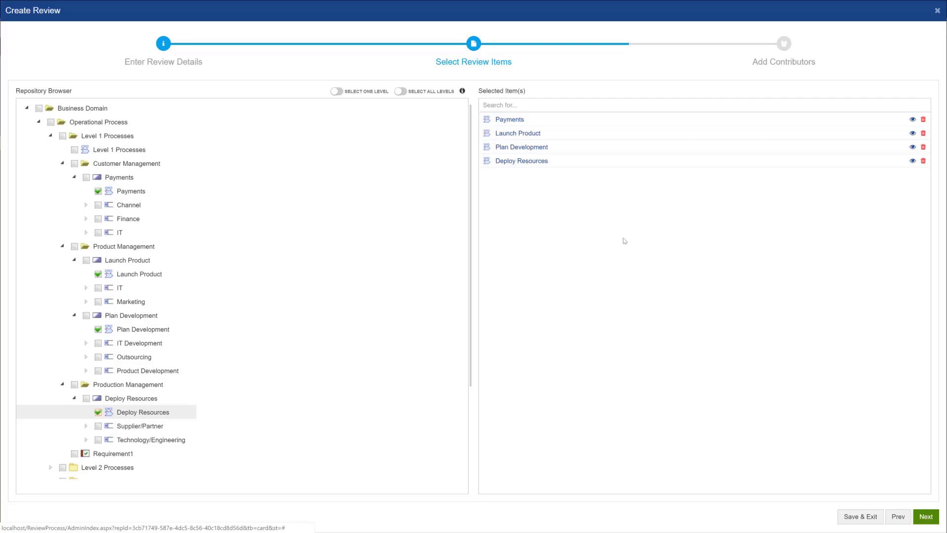
{"action": "left_click", "coordinate": [920, 517]}
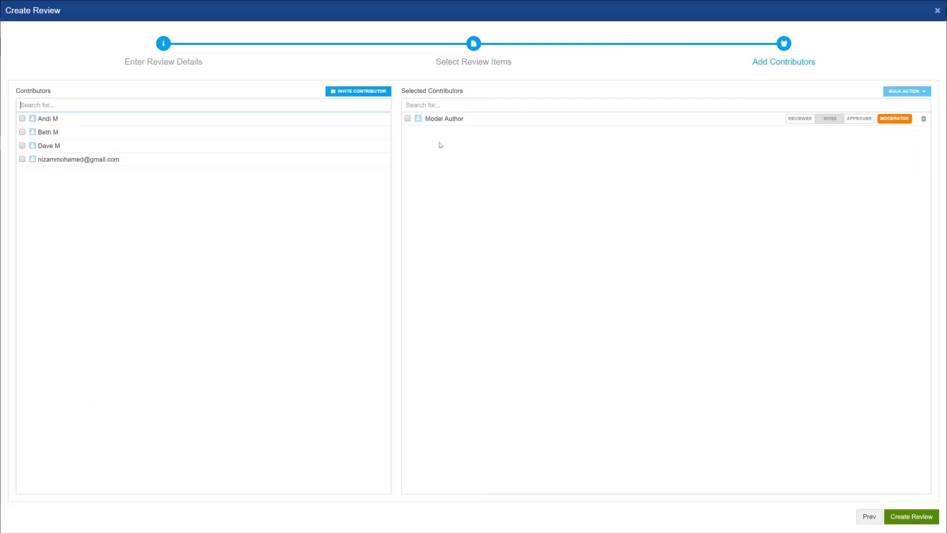
{"action": "left_click", "coordinate": [95, 123]}
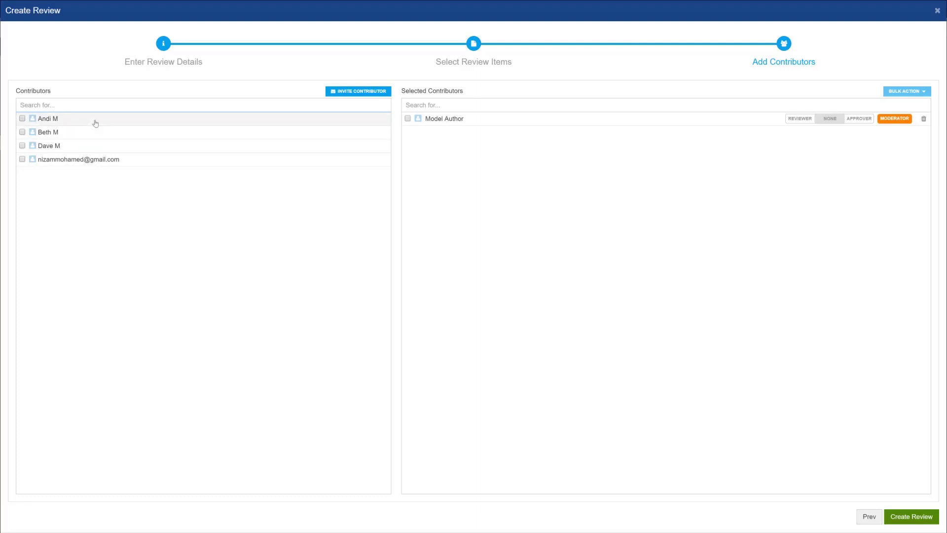
{"action": "left_click", "coordinate": [96, 135]}
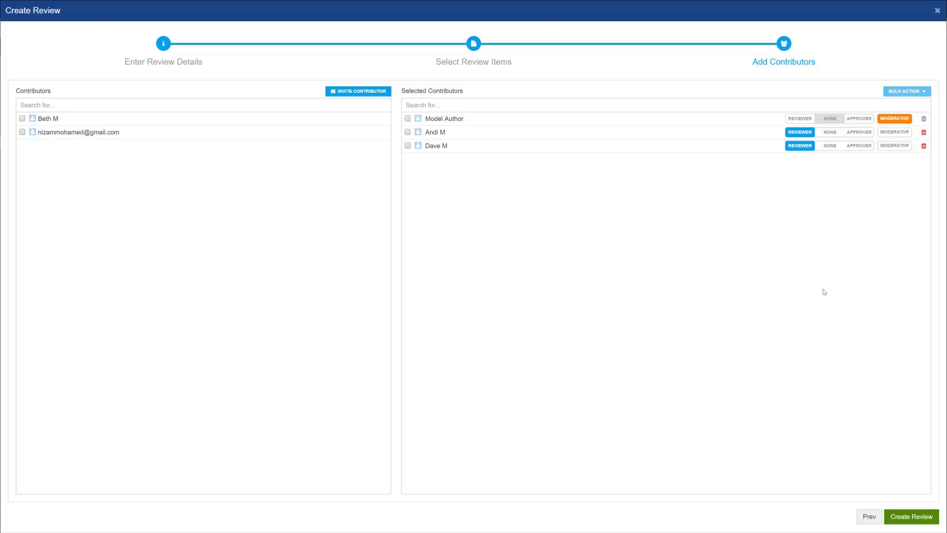
{"action": "left_click", "coordinate": [923, 520]}
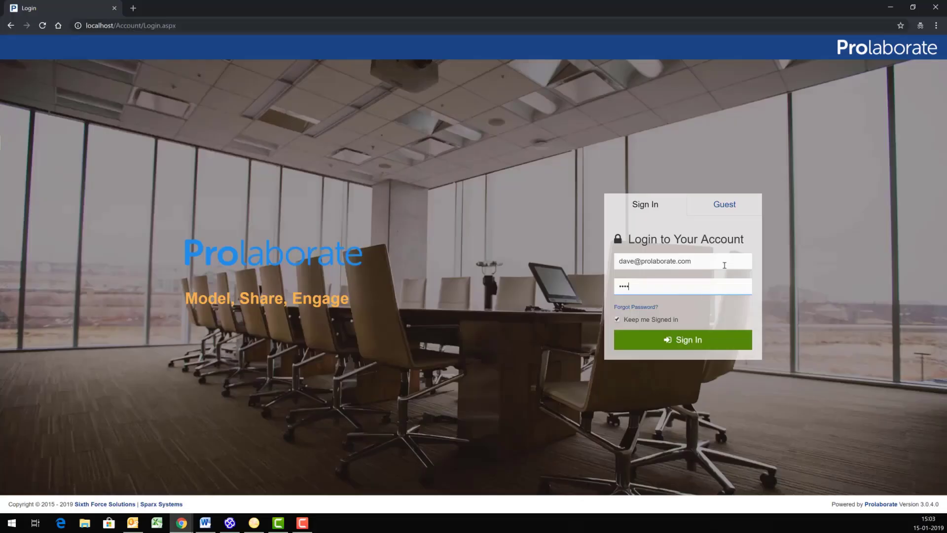
Sign in as a reviewer and go to Business Process Review from the reminder
{"action": "left_click", "coordinate": [661, 339]}
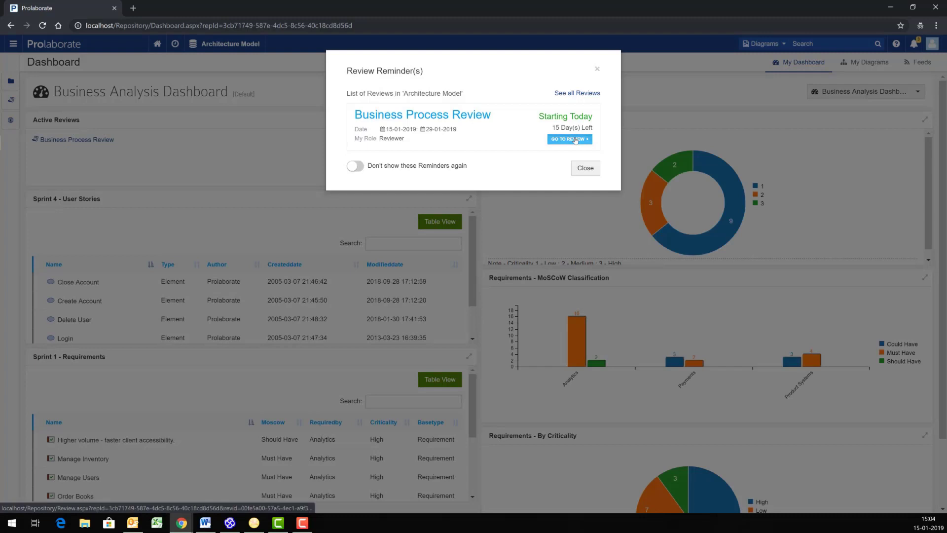
{"action": "left_click", "coordinate": [575, 140]}
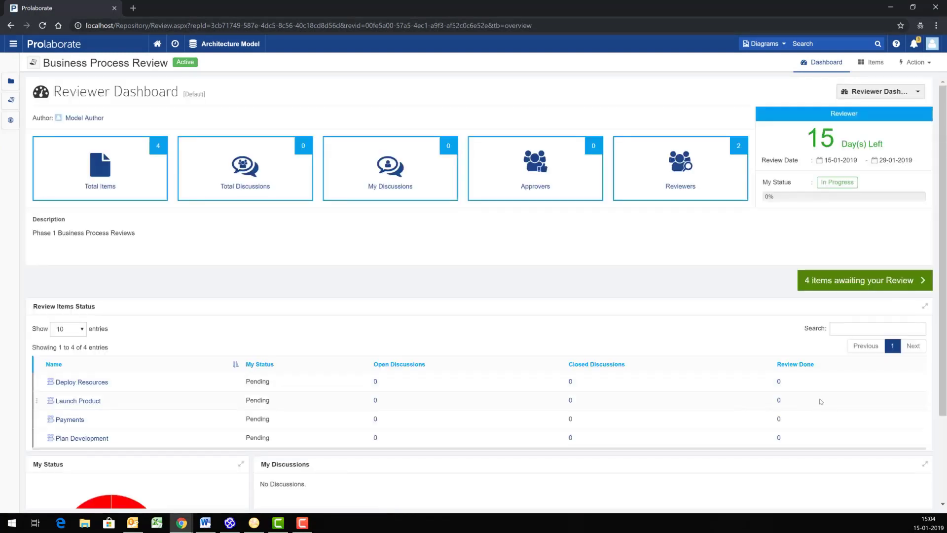
Mark Payments and Plan Development as reviewed in the review's items list
{"action": "left_click", "coordinate": [835, 282]}
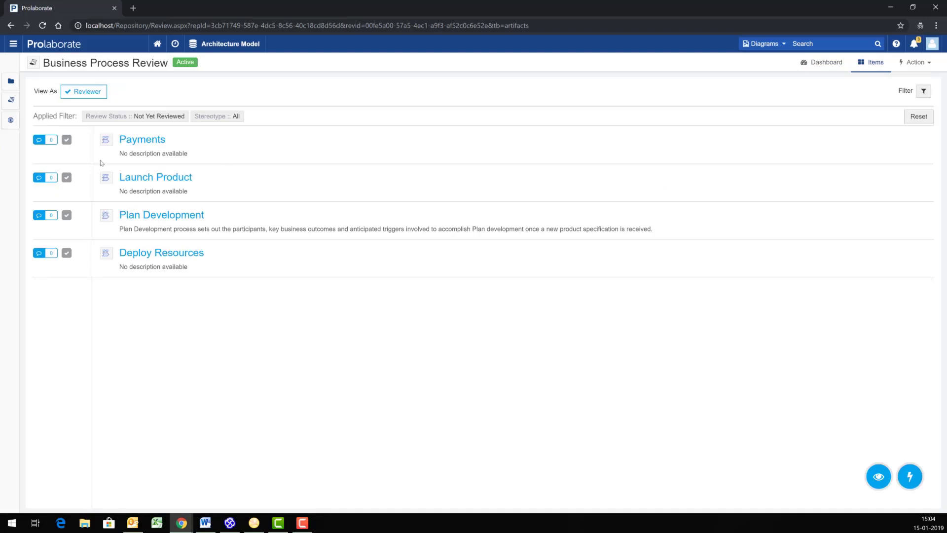
{"action": "left_click", "coordinate": [67, 140]}
{"action": "left_click", "coordinate": [67, 215]}
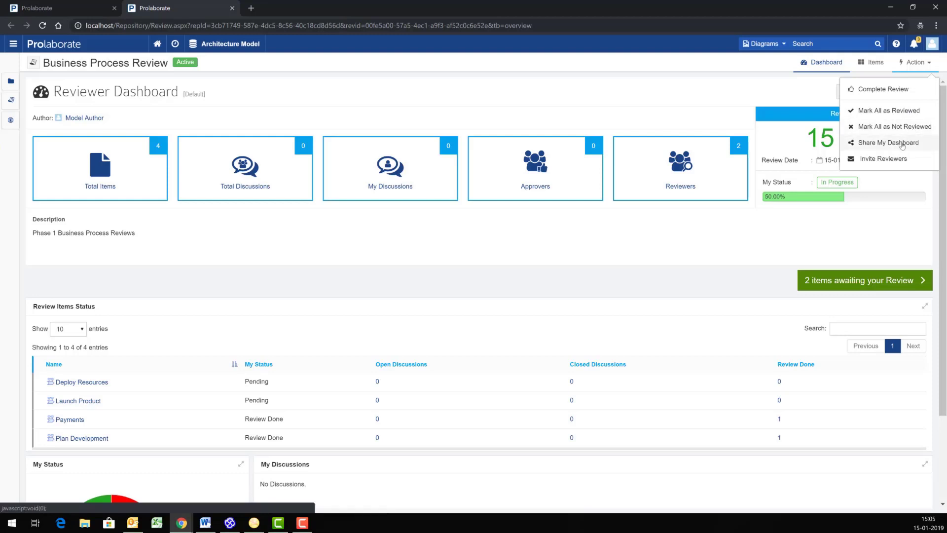
Copy the dashboard's public share link from Share My Dashboard for use in Firefox
{"action": "left_click", "coordinate": [887, 143]}
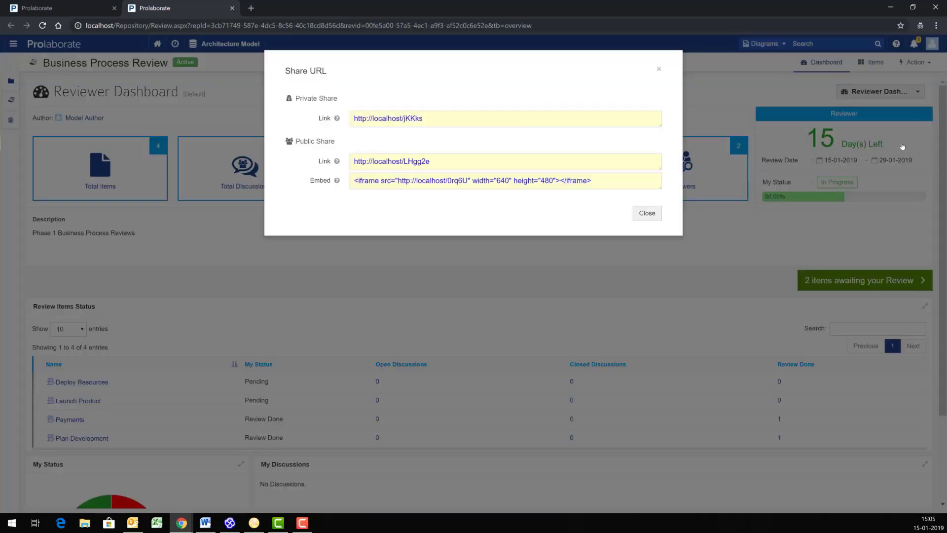
{"action": "left_click", "coordinate": [451, 161]}
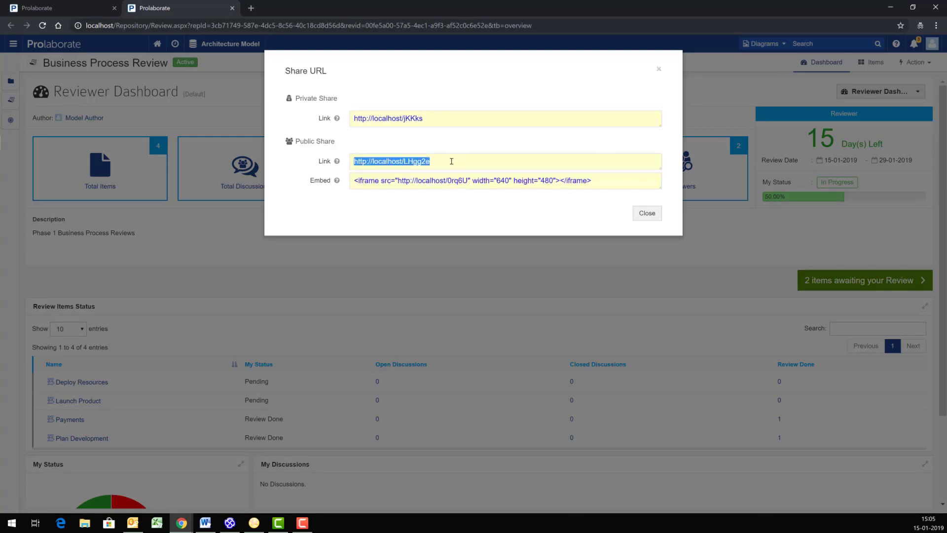
{"action": "left_click", "coordinate": [647, 213]}
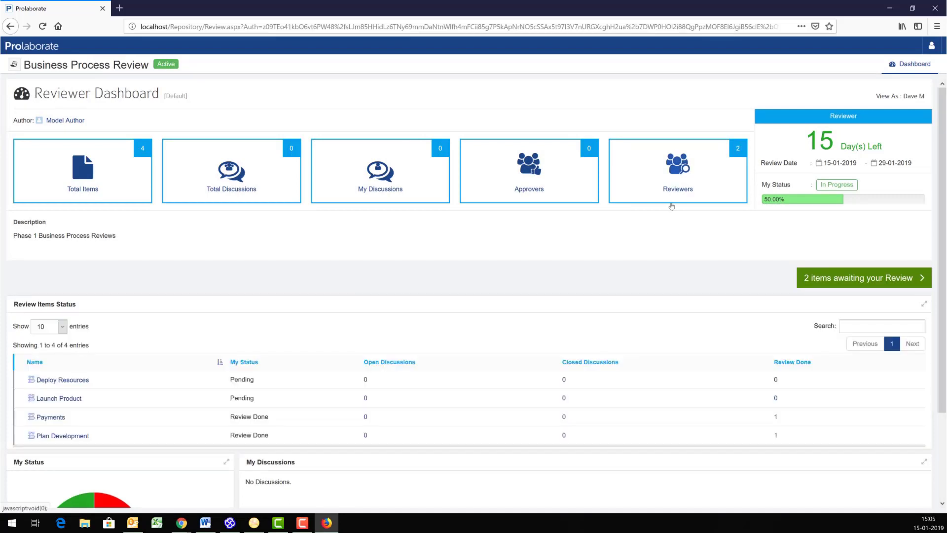
Check the signed-in user on the shared page, then list Business Process Review's dashboards
{"action": "scroll", "coordinate": [672, 206], "scroll_direction": "down", "scroll_amount": 3}
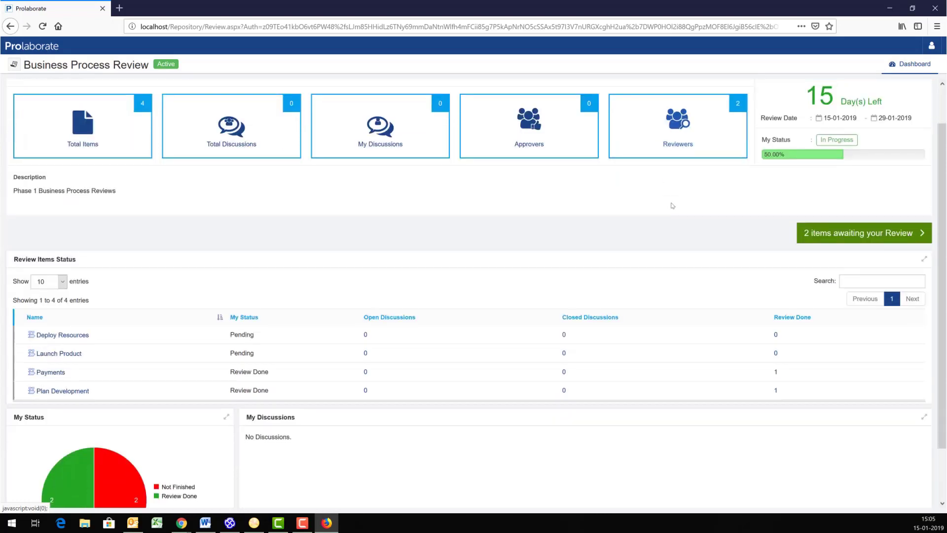
{"action": "scroll", "coordinate": [752, 92], "scroll_direction": "up", "scroll_amount": 3}
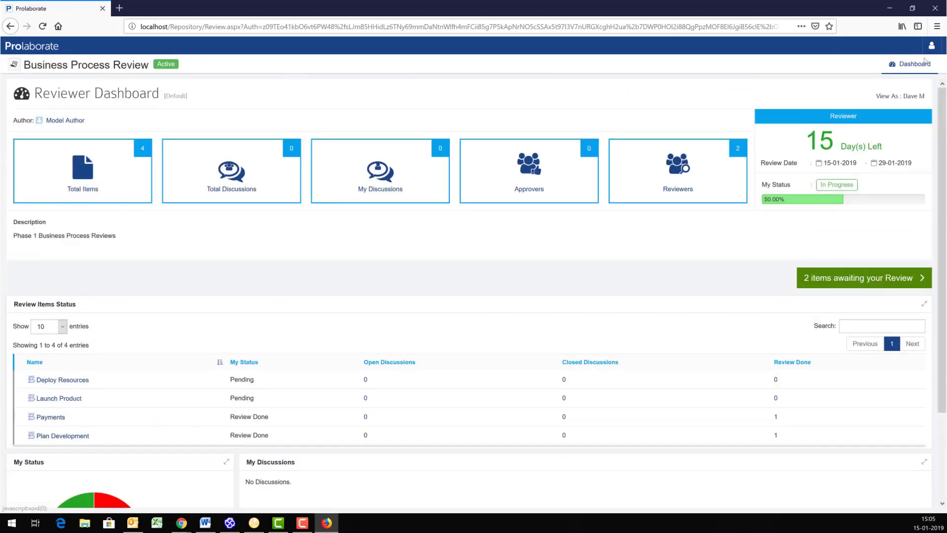
{"action": "left_click", "coordinate": [930, 47]}
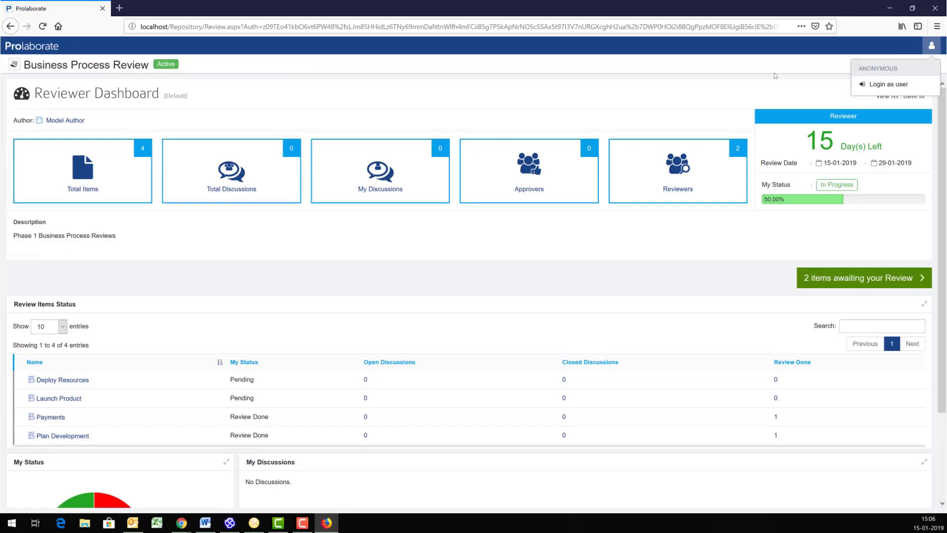
{"action": "left_click", "coordinate": [771, 76]}
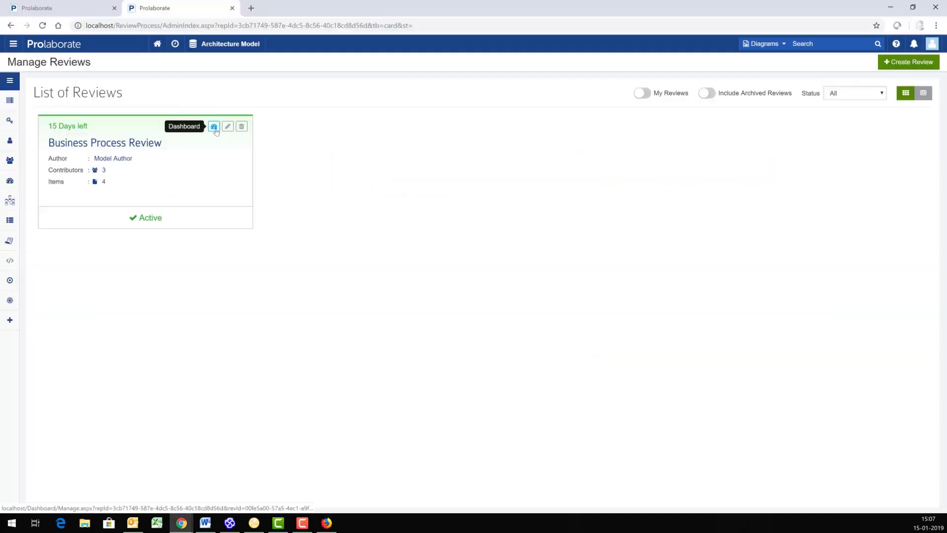
{"action": "left_click", "coordinate": [215, 130]}
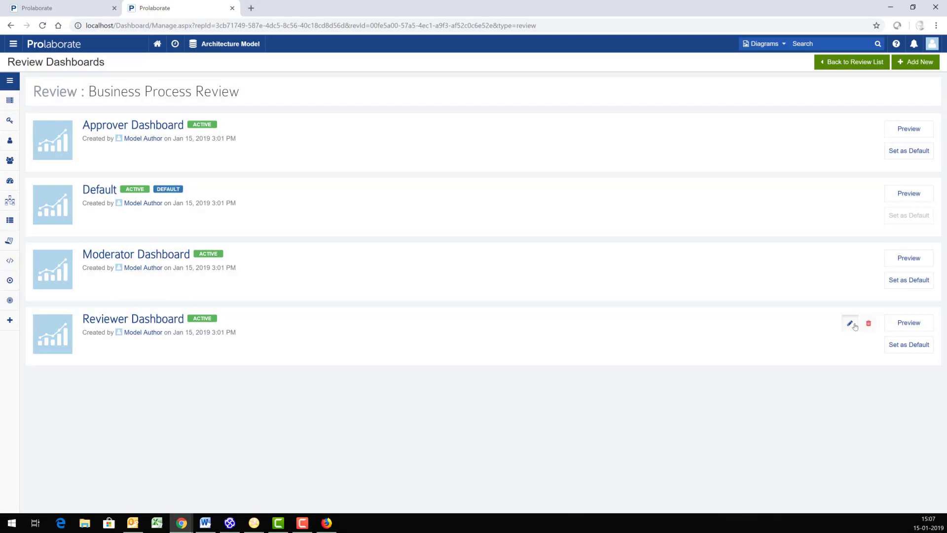
Inspect the Reviewer Dashboard's widgets and user-role access without adding anything
{"action": "left_click", "coordinate": [855, 327]}
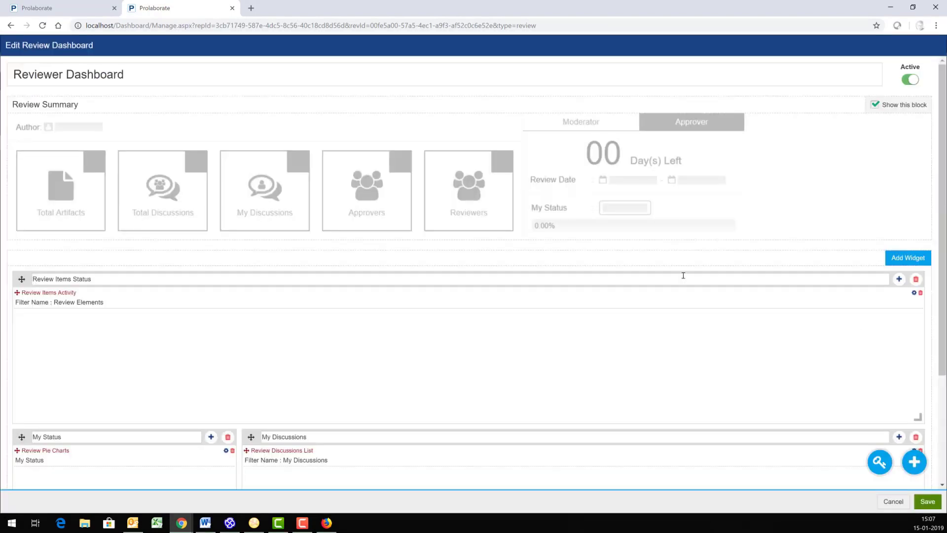
{"action": "scroll", "coordinate": [683, 275], "scroll_direction": "down", "scroll_amount": 2}
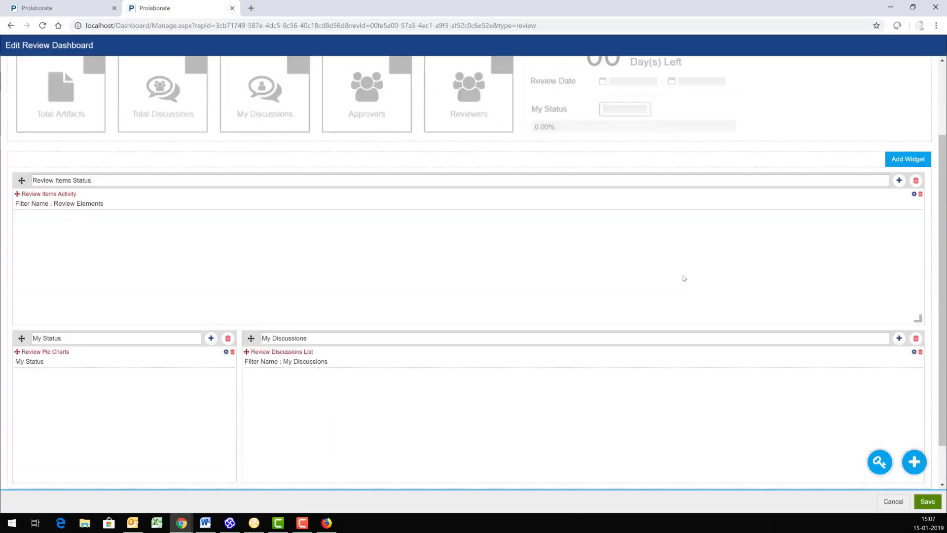
{"action": "scroll", "coordinate": [683, 278], "scroll_direction": "down", "scroll_amount": 1}
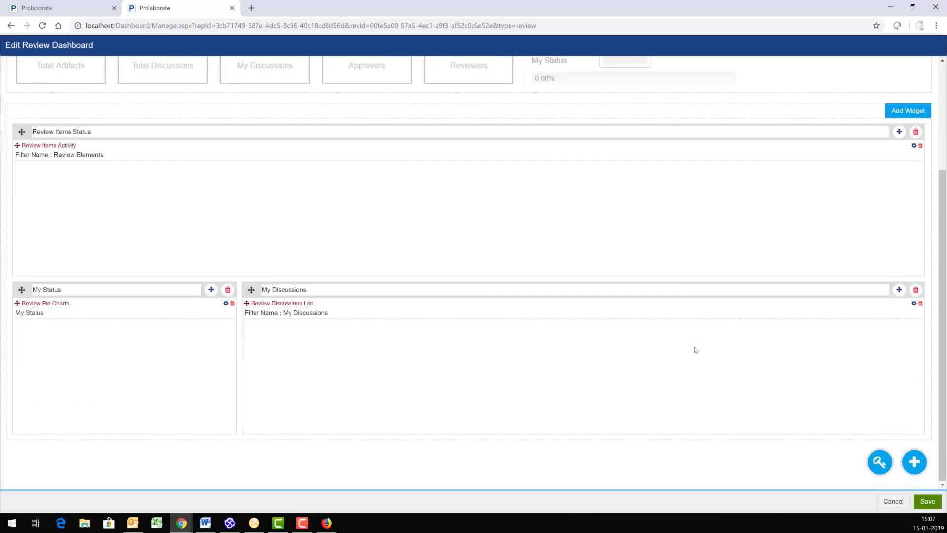
{"action": "left_click", "coordinate": [914, 464]}
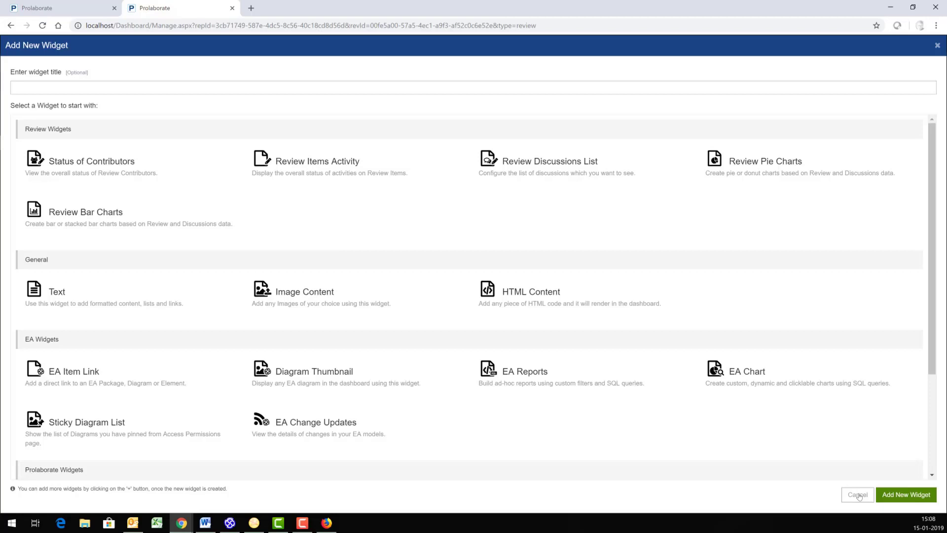
{"action": "left_click", "coordinate": [858, 494]}
{"action": "left_click", "coordinate": [878, 469]}
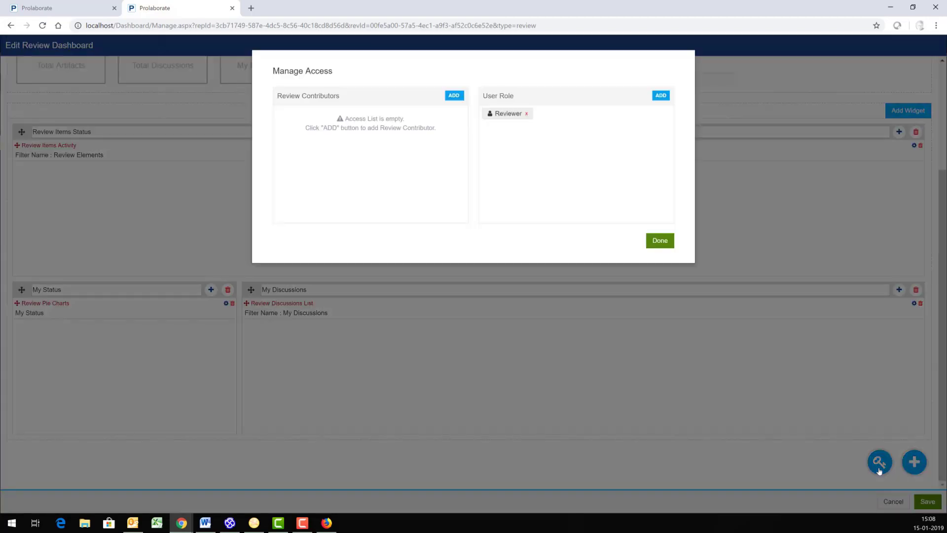
{"action": "left_click", "coordinate": [661, 95]}
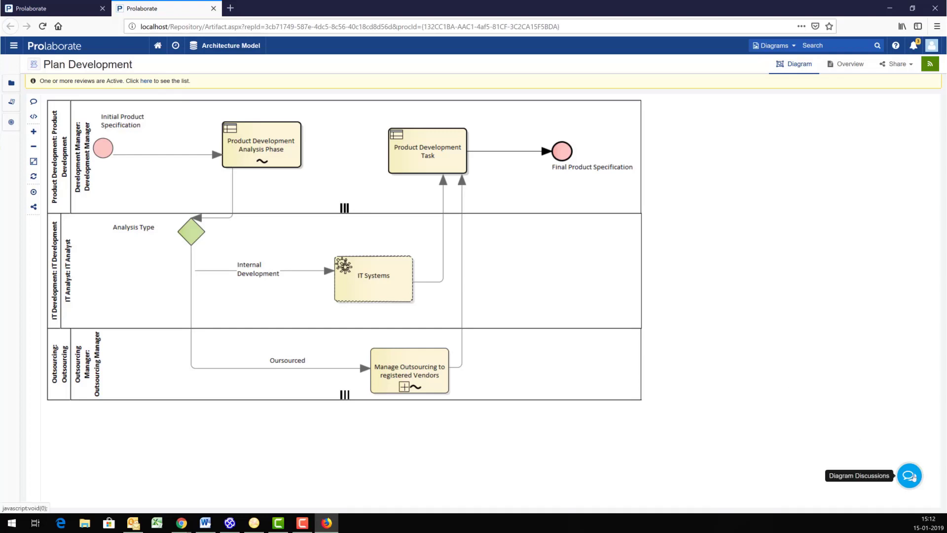
Start a 'Phase 1 completion status' discussion on Plan Development under Business Process Review
{"action": "left_click", "coordinate": [912, 476]}
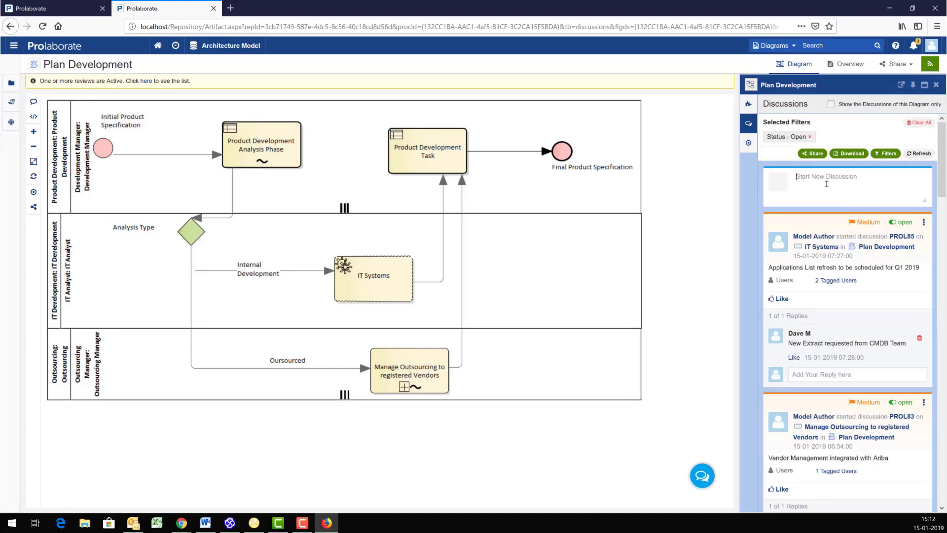
{"action": "left_click", "coordinate": [826, 184]}
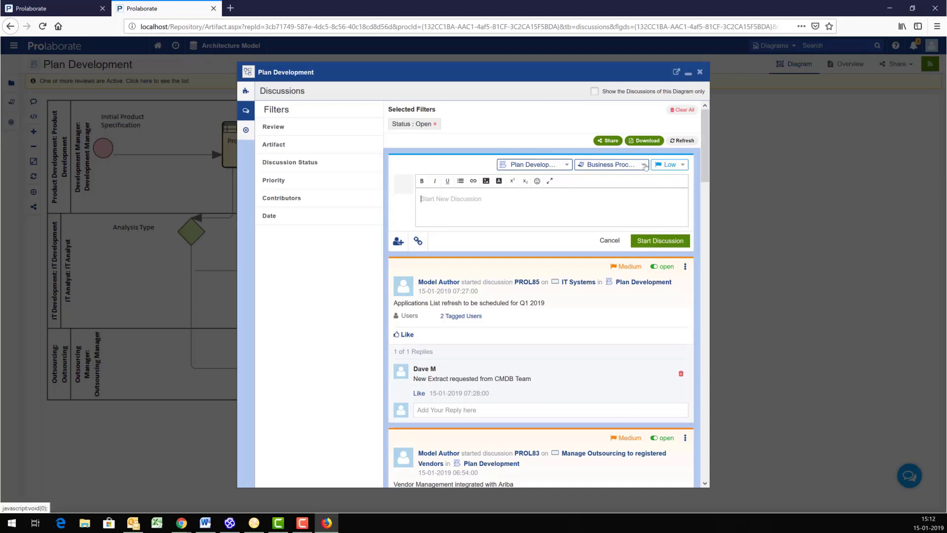
{"action": "left_click", "coordinate": [643, 165]}
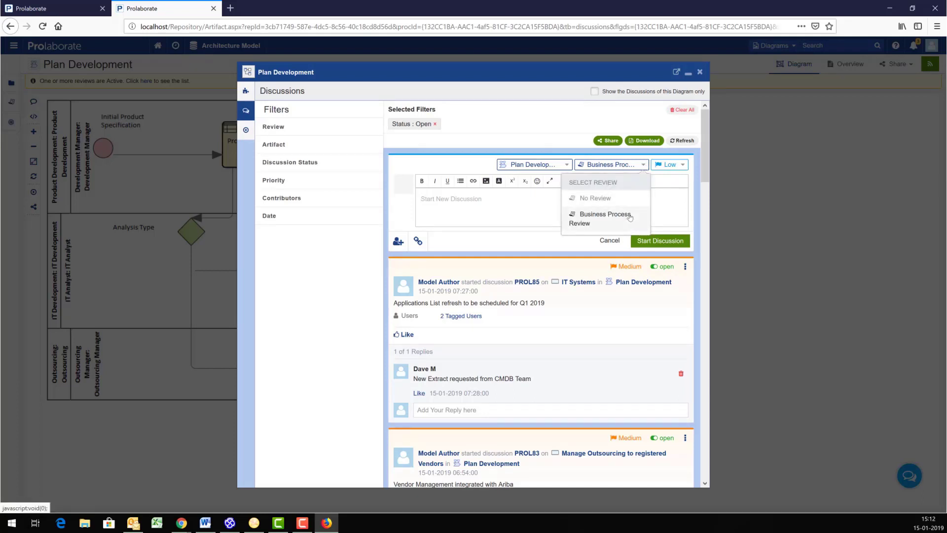
{"action": "left_click", "coordinate": [629, 217]}
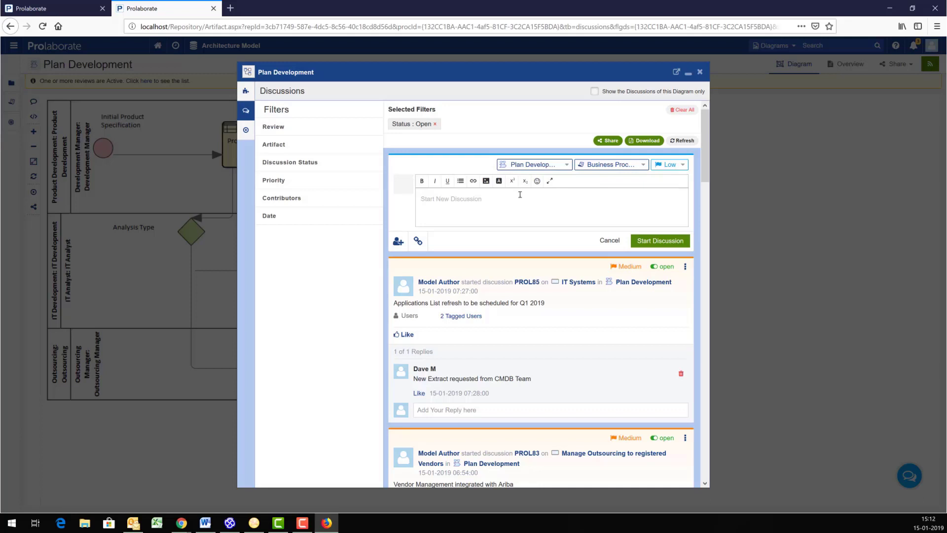
{"action": "type", "text": "Phase 1 completion status"}
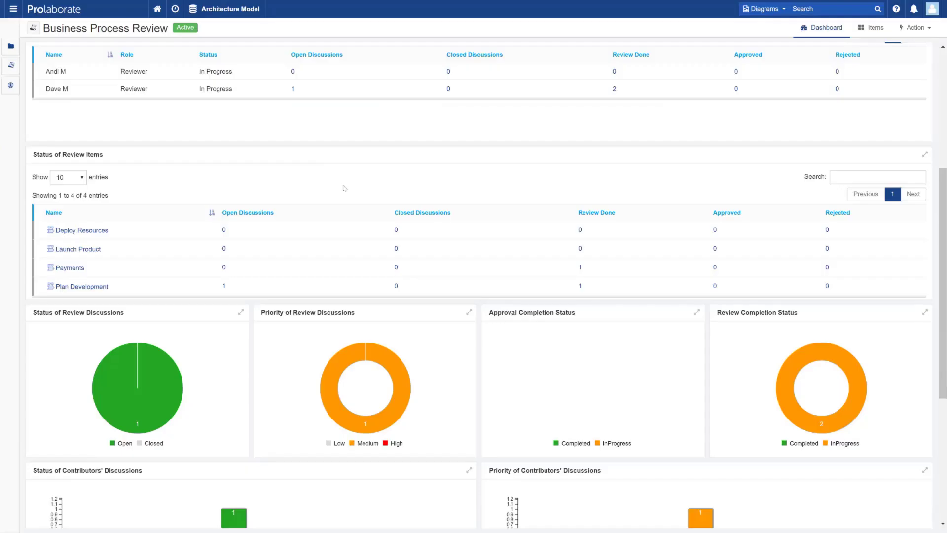
Scroll the reviewer dashboard and show the review's Action menu options
{"action": "scroll", "coordinate": [345, 188], "scroll_direction": "down", "scroll_amount": 3}
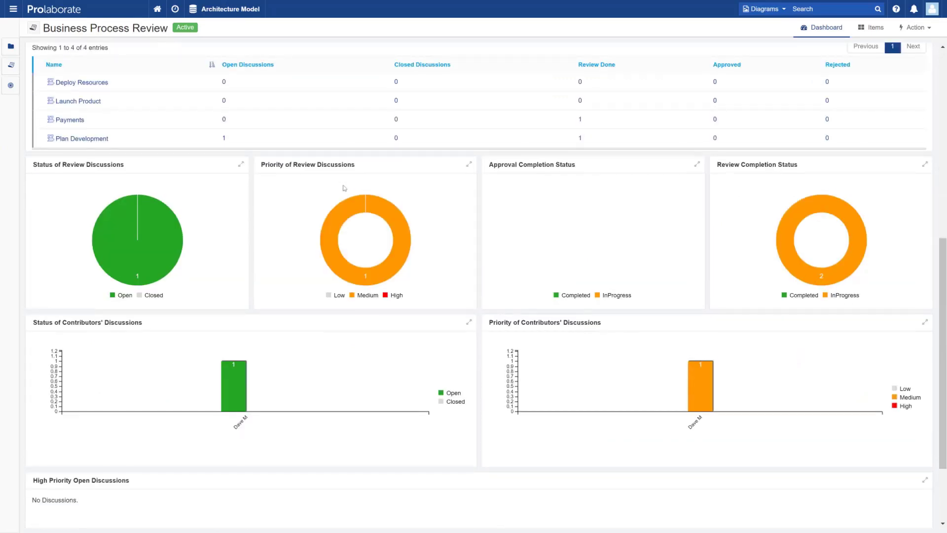
{"action": "scroll", "coordinate": [344, 188], "scroll_direction": "down", "scroll_amount": 2}
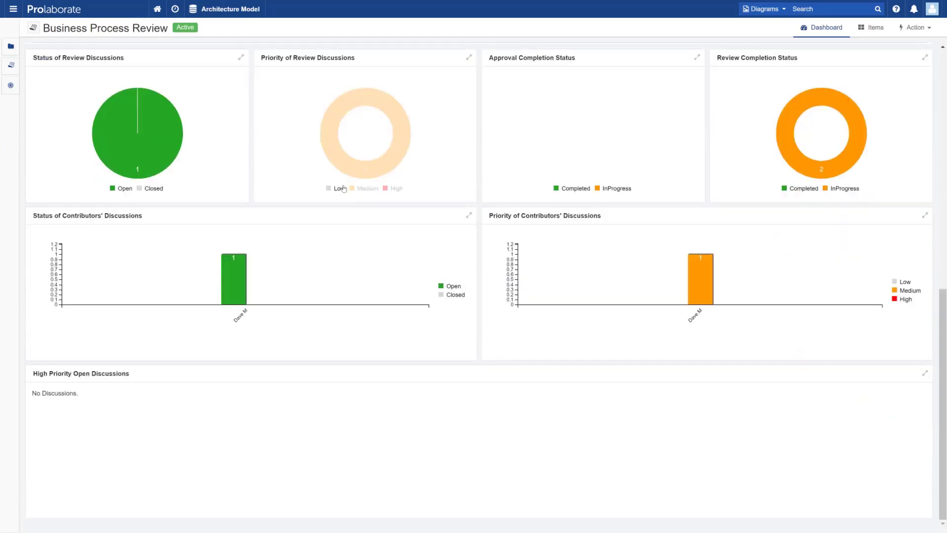
{"action": "scroll", "coordinate": [344, 188], "scroll_direction": "up", "scroll_amount": 10}
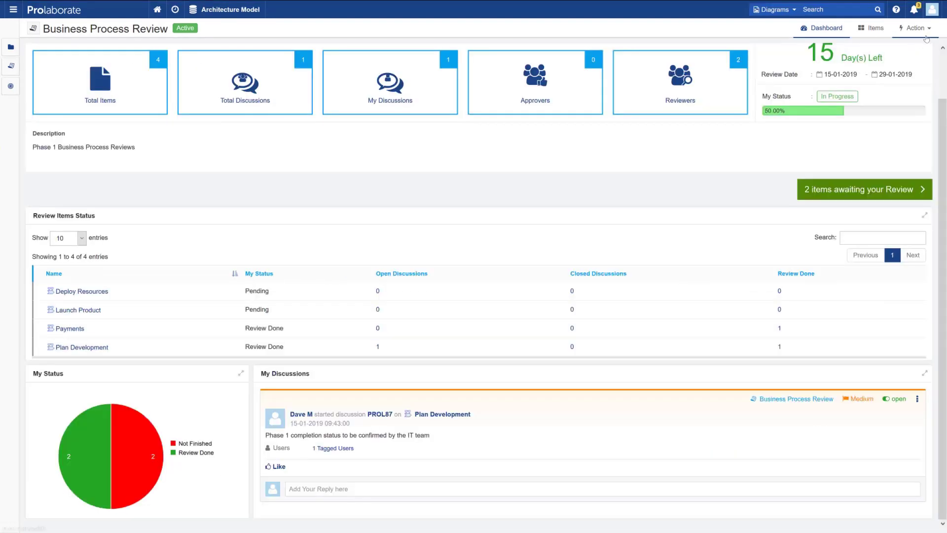
{"action": "left_click", "coordinate": [925, 30]}
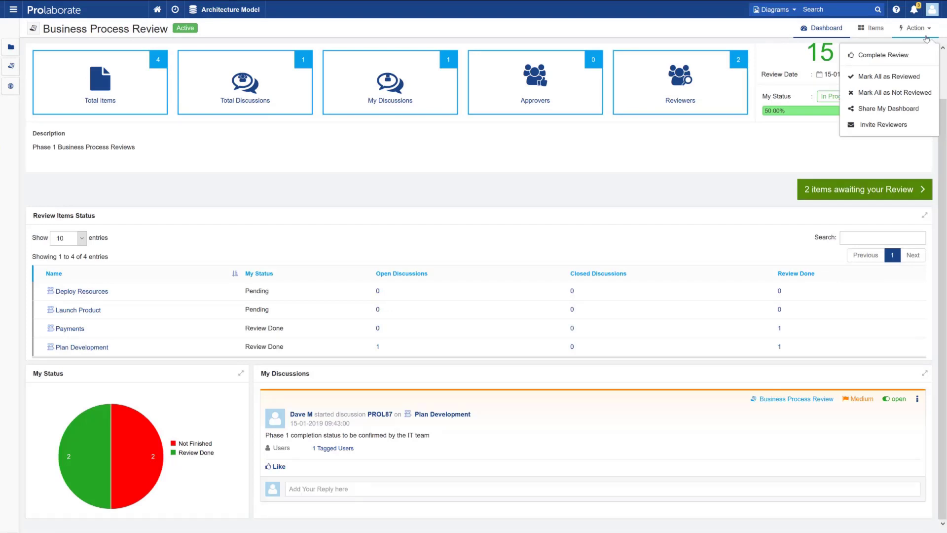
Invite a new user by e-mail and add them as the third Business Process Review reviewer
{"action": "left_click", "coordinate": [896, 124]}
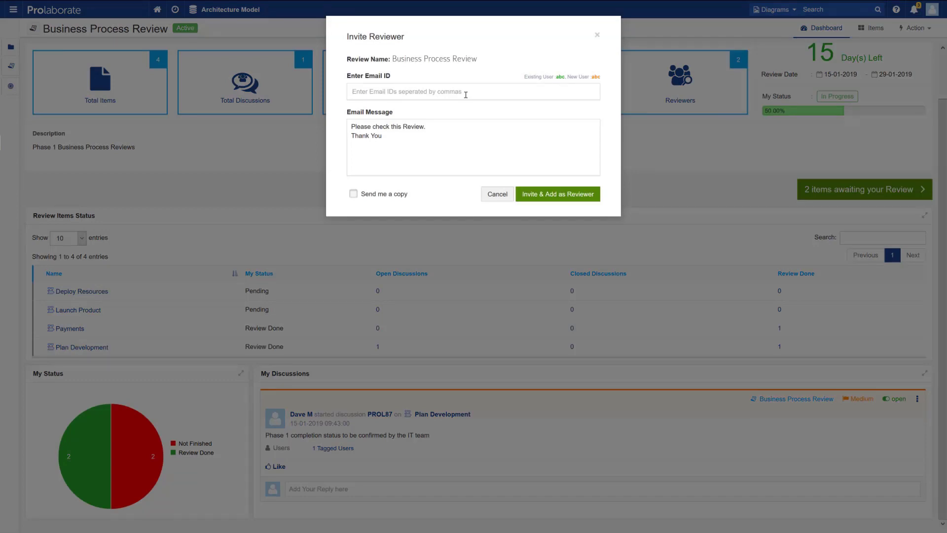
{"action": "type", "text": "new"}
{"action": "key", "text": "BackSpace"}
{"action": "type", "text": "wuser@email.com"}
{"action": "left_click", "coordinate": [555, 195]}
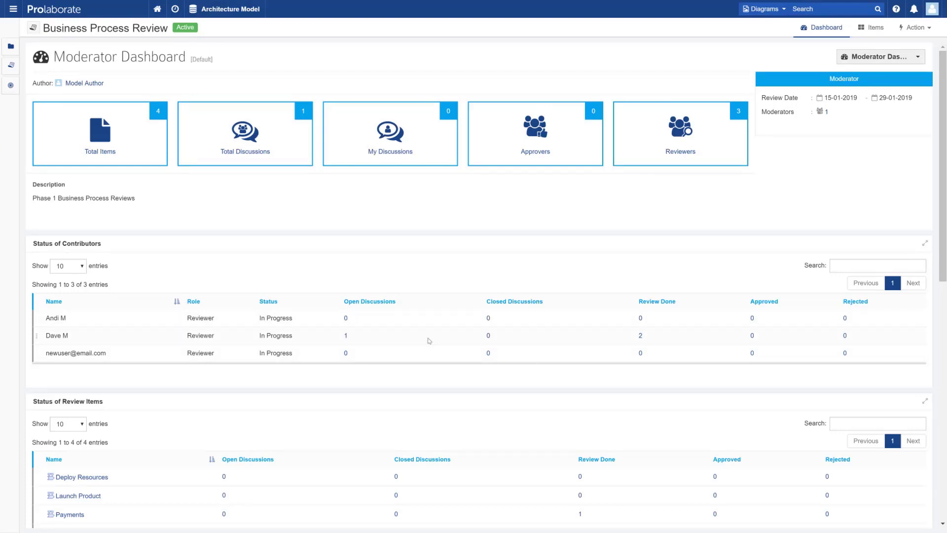
{"action": "left_click", "coordinate": [132, 129]}
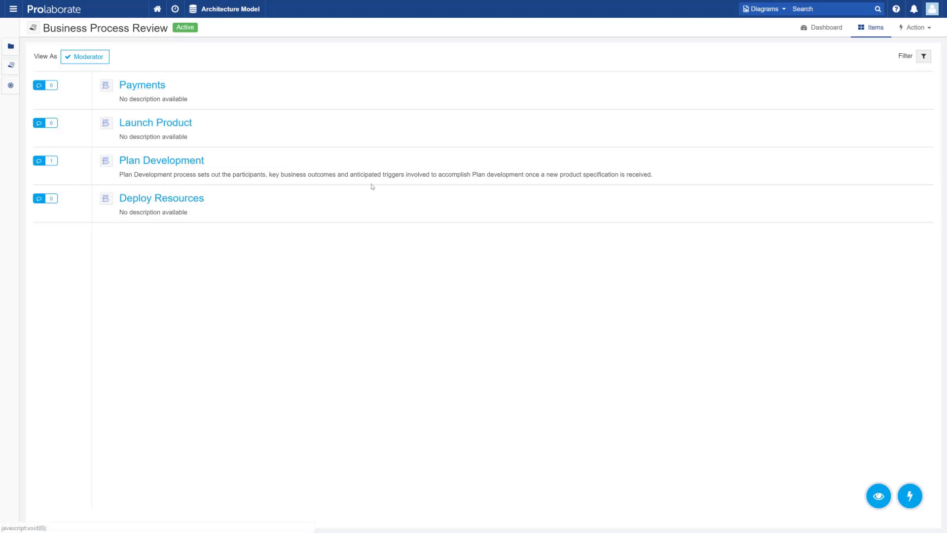
{"action": "left_click", "coordinate": [96, 62]}
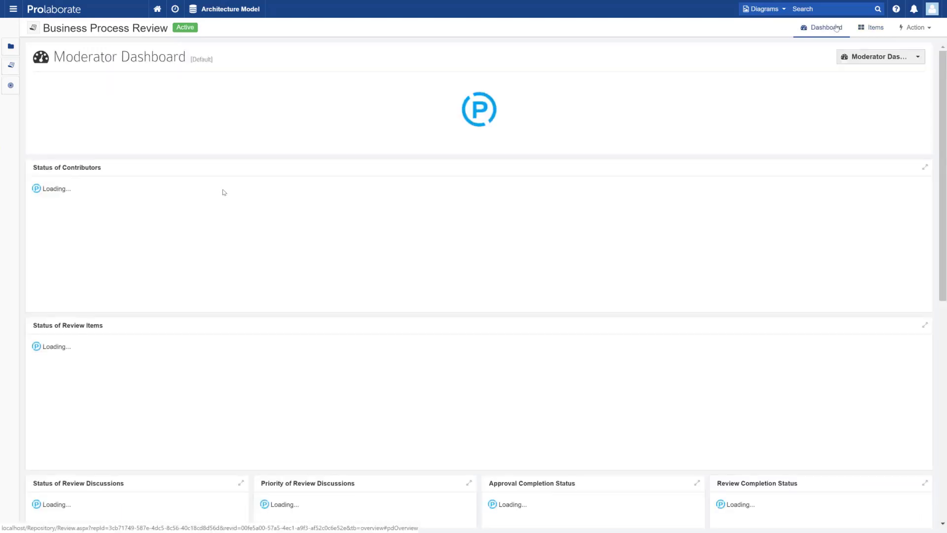